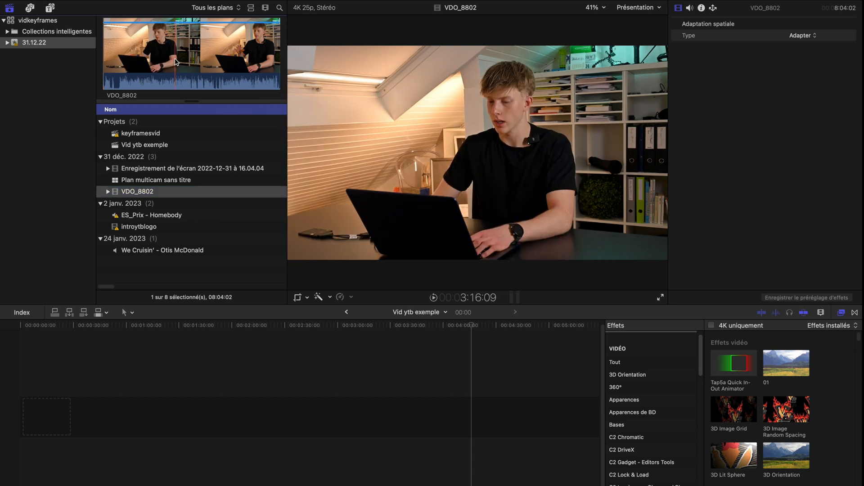
Create a multicam clip named video ytb in event 31.12.22 from the screen recording and VDO_8802, synchronised by audio
{"action": "key", "text": "space"}
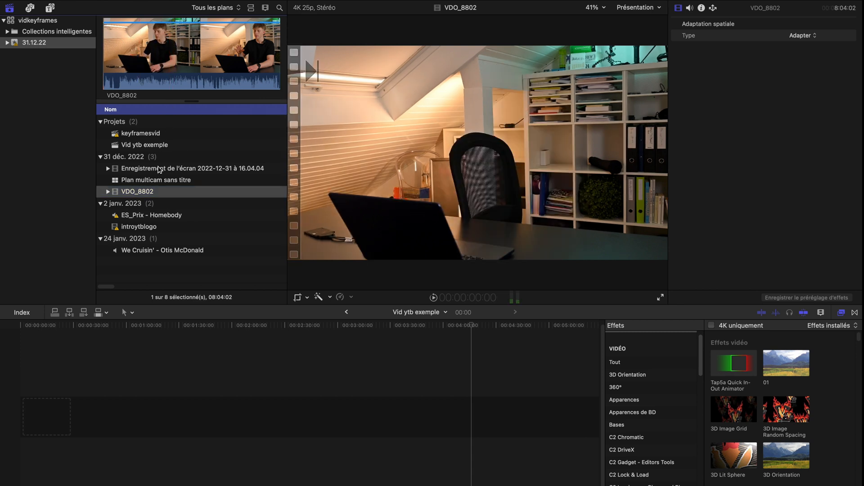
{"action": "left_click", "coordinate": [159, 168]}
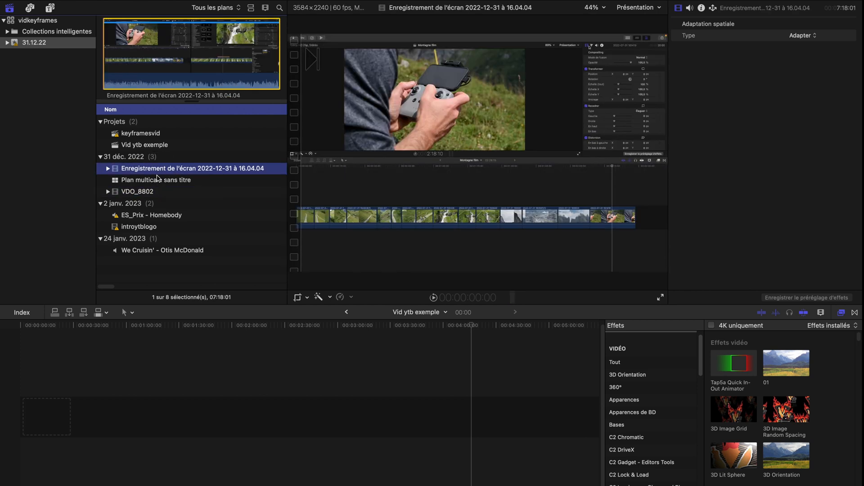
{"action": "left_click", "coordinate": [154, 192], "text": "super"}
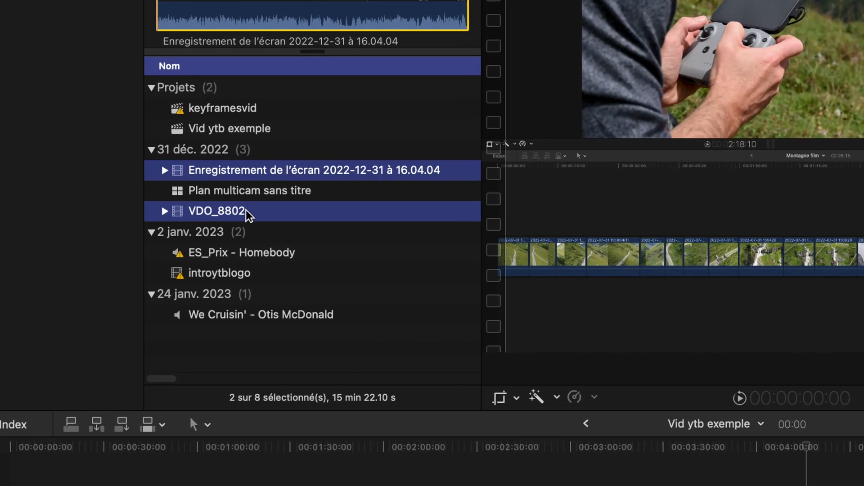
{"action": "right_click", "coordinate": [246, 211]}
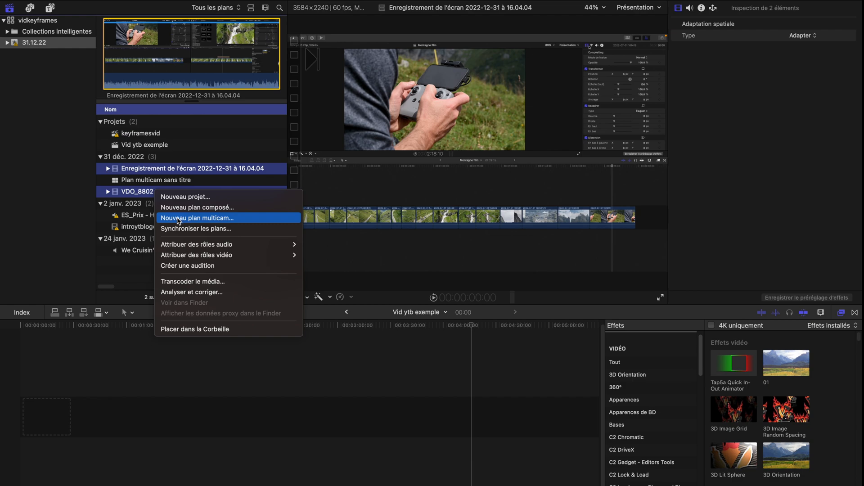
{"action": "left_click", "coordinate": [179, 218]}
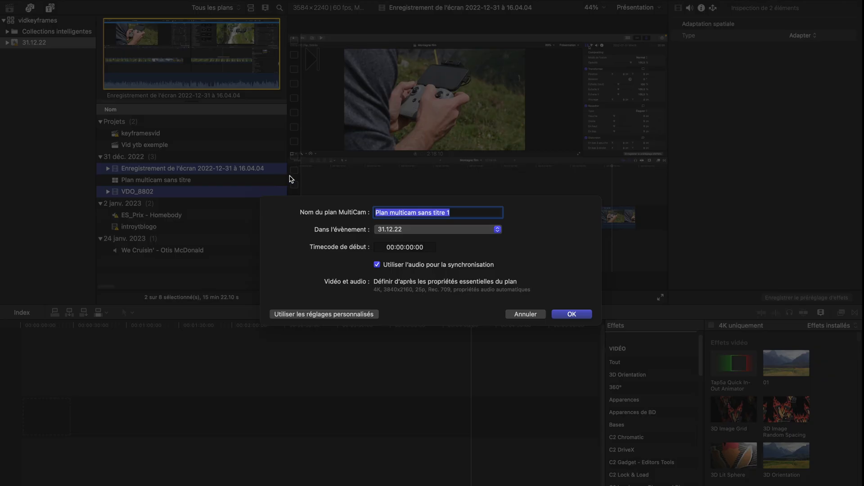
{"action": "key", "text": "BackSpace"}
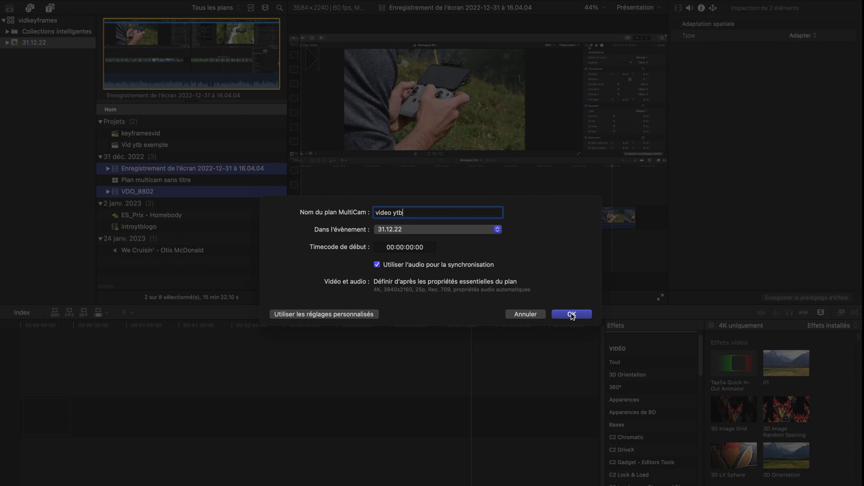
{"action": "left_click", "coordinate": [572, 315]}
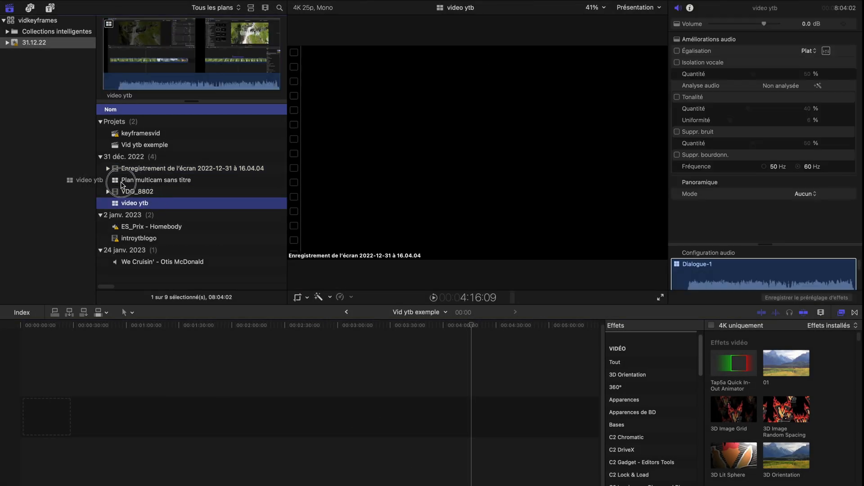
Add the video ytb multicam clip to the Vid ytb exemple timeline and trim off its black opening section
{"action": "left_click_drag", "start_coordinate": [121, 184], "coordinate": [35, 421]}
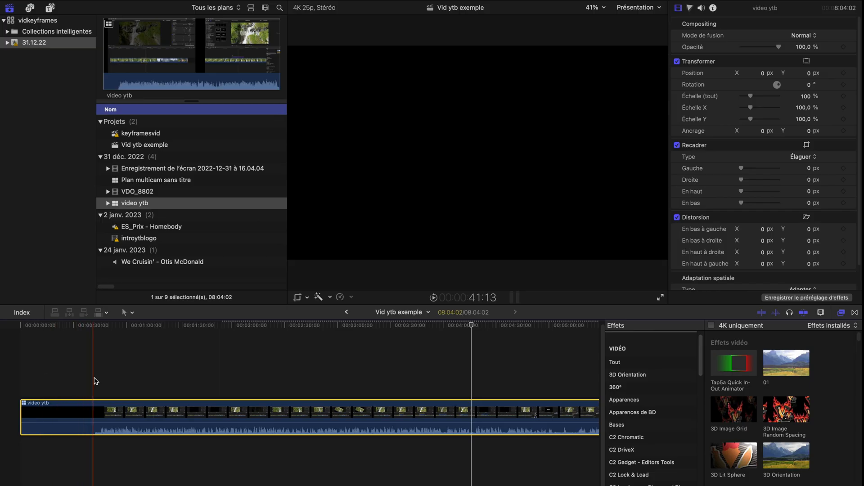
{"action": "left_click", "coordinate": [97, 388]}
{"action": "left_click", "coordinate": [98, 407]}
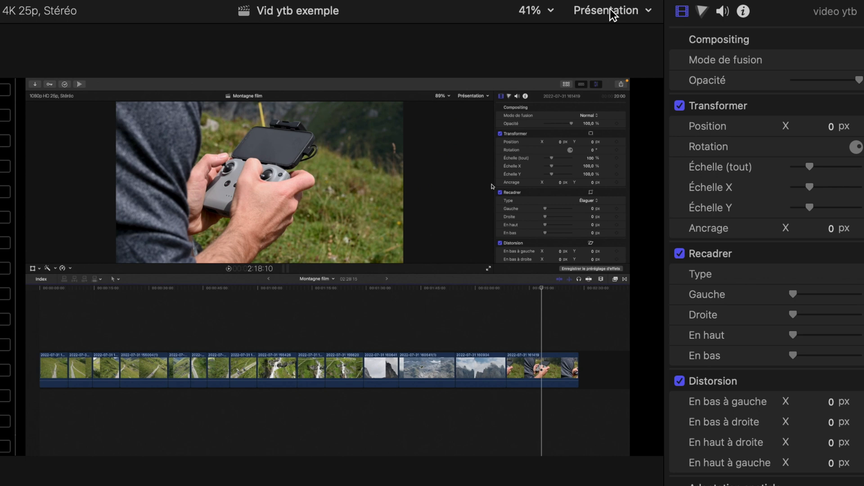
Display the multicam angles beside the viewer and hide the media browser
{"action": "left_click", "coordinate": [610, 9]}
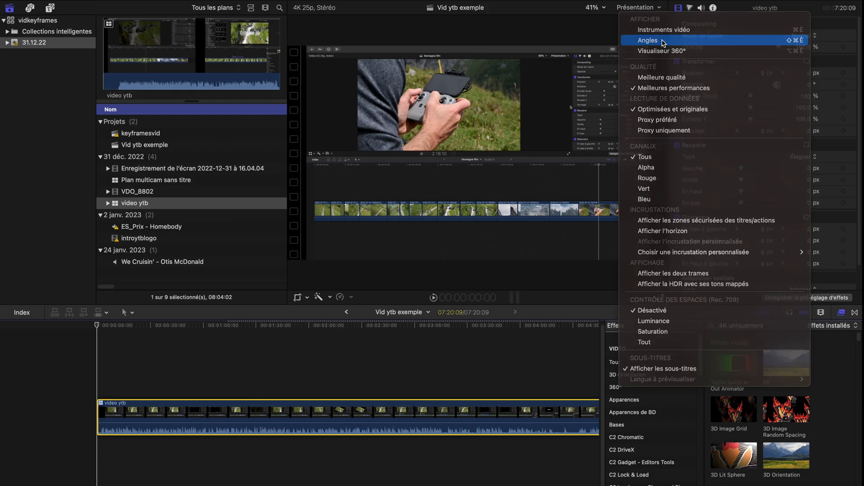
{"action": "left_click", "coordinate": [651, 67]}
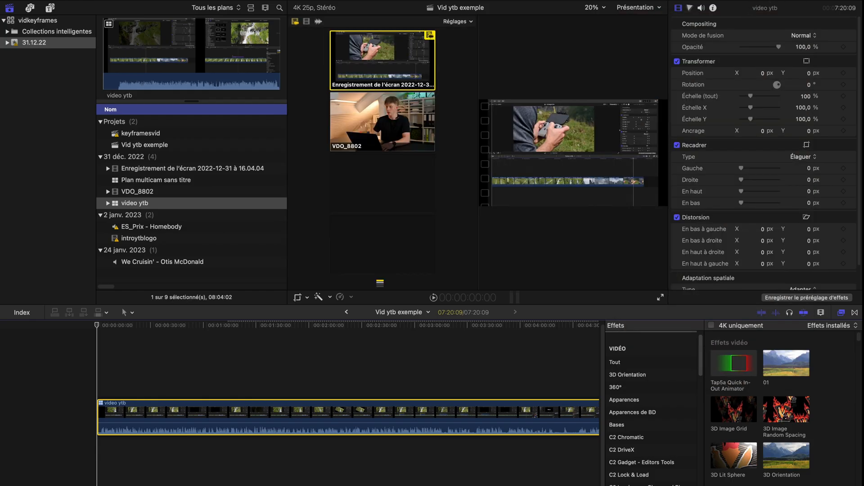
{"action": "key", "text": "ctrl+super+1"}
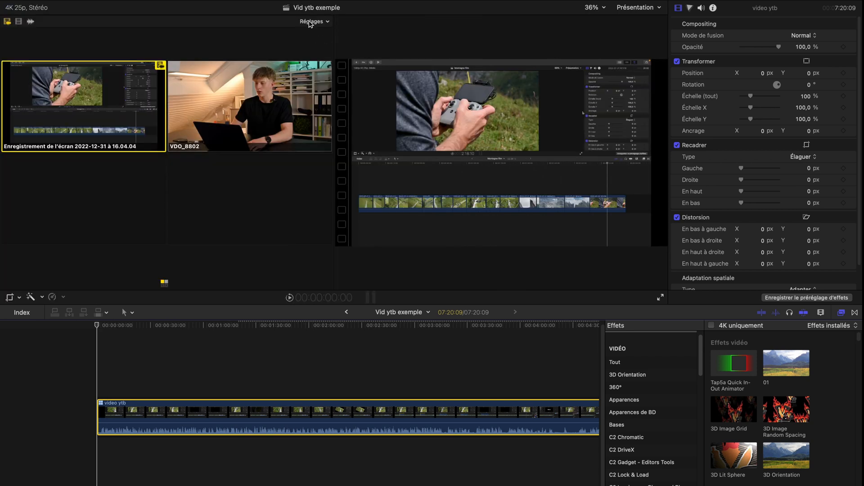
Set the angle viewer to show 2 angles, trying the 16-angle layout before returning to 2
{"action": "left_click", "coordinate": [310, 21]}
{"action": "left_click", "coordinate": [319, 41]}
{"action": "left_click", "coordinate": [317, 22]}
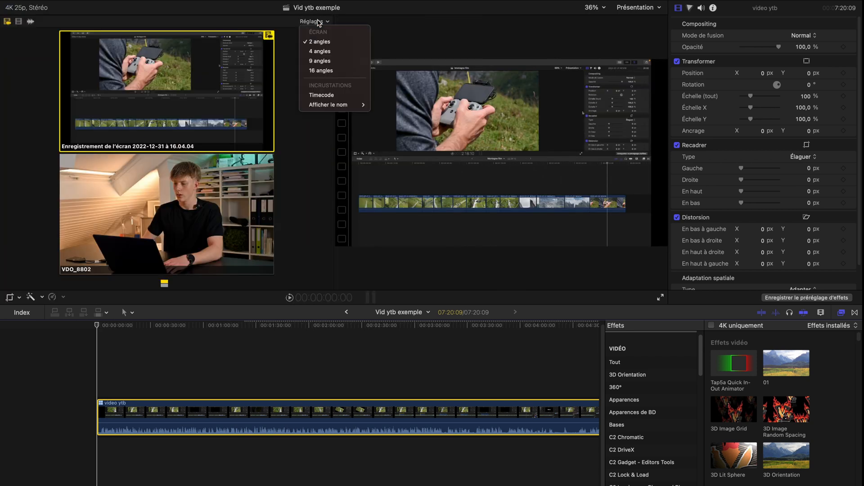
{"action": "left_click", "coordinate": [321, 70]}
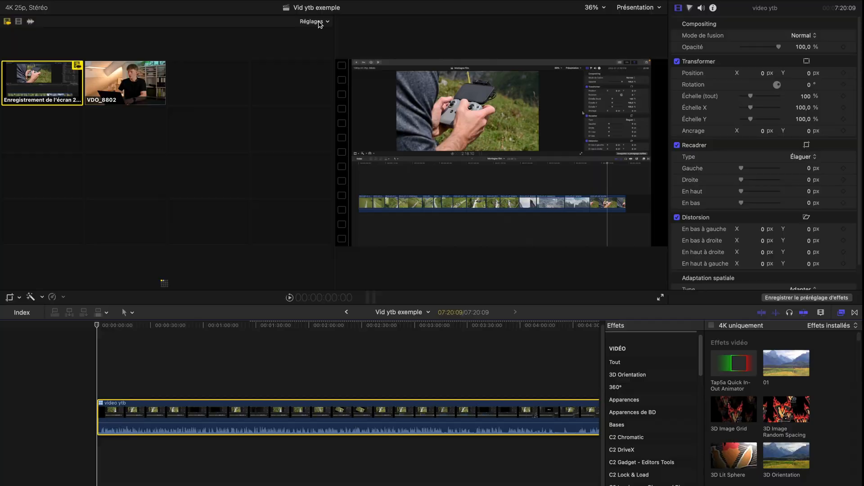
{"action": "left_click", "coordinate": [316, 21]}
{"action": "left_click", "coordinate": [319, 42]}
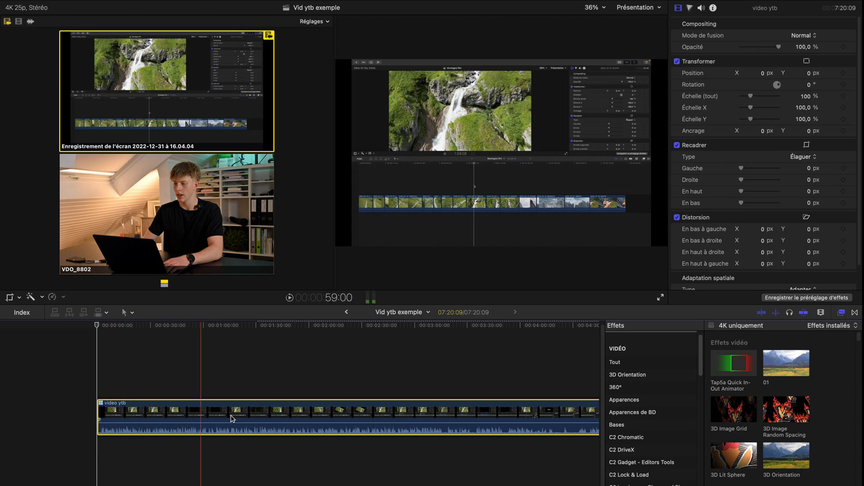
Hide the effects browser and switch the timeline clip's video and audio to the VDO_8802 angle
{"action": "left_click", "coordinate": [841, 312]}
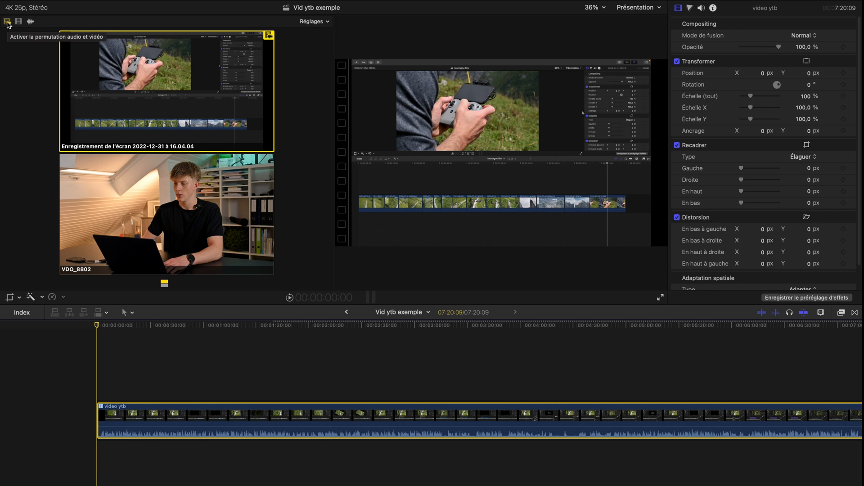
{"action": "left_click", "coordinate": [190, 222]}
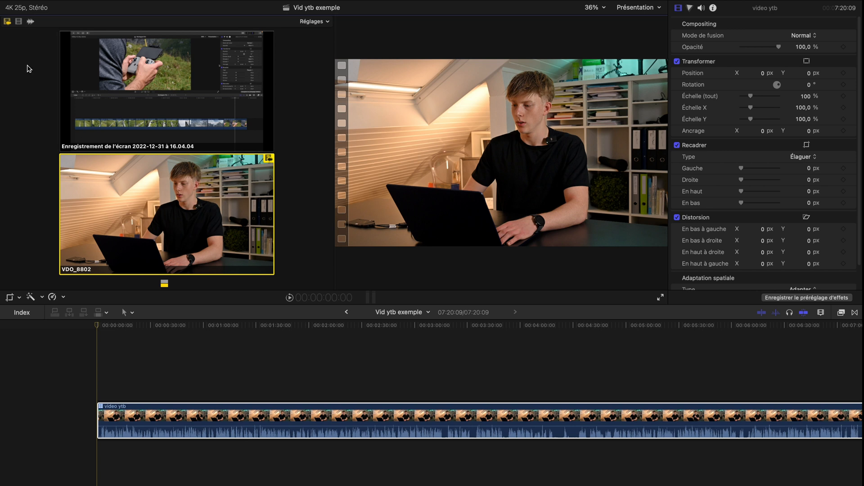
Enable video-only switching, play to 5:10, and cut to the screen recording angle there
{"action": "left_click", "coordinate": [18, 22]}
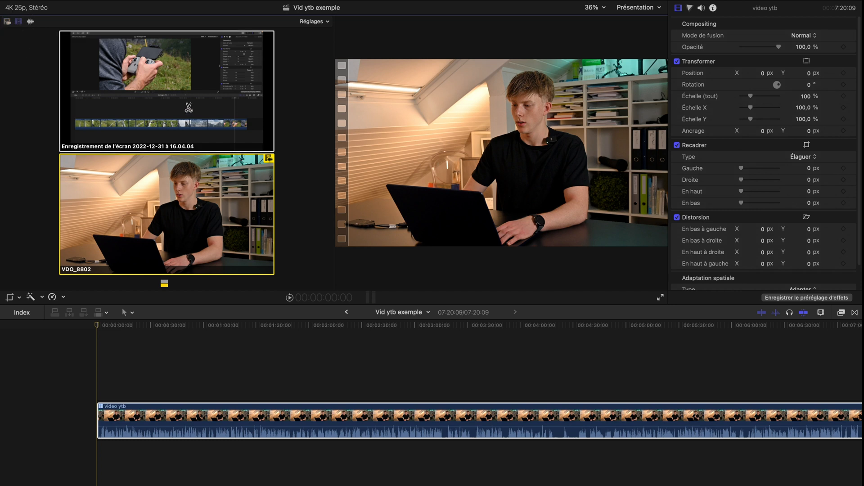
{"action": "key", "text": "space"}
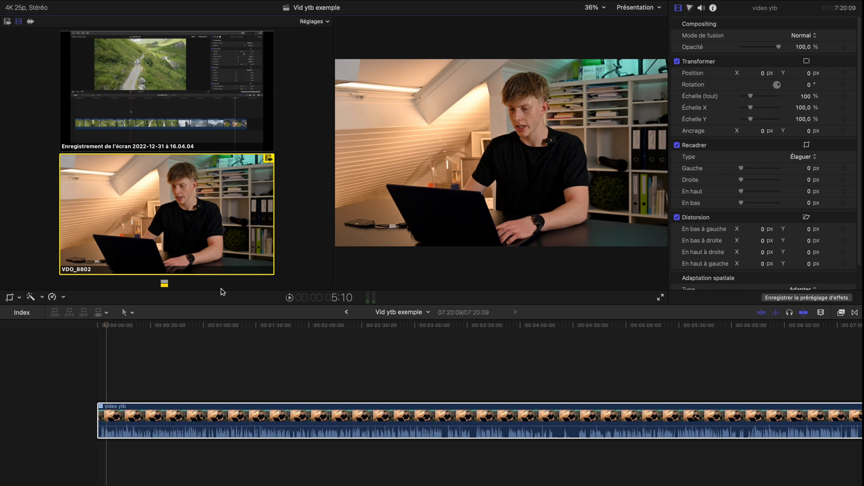
{"action": "left_click", "coordinate": [166, 93]}
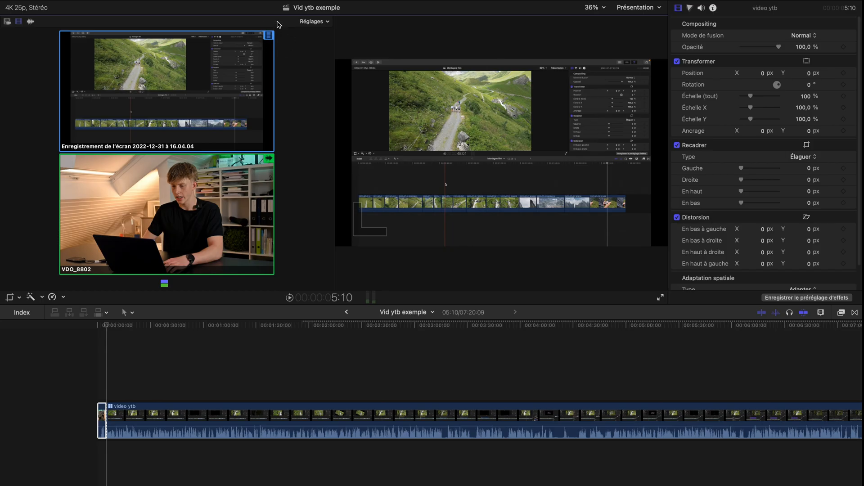
Cut live during playback between the VDO_8802 and screen recording angles, ending on the screen recording at about 11 seconds
{"action": "key", "text": "space"}
{"action": "key", "text": "2"}
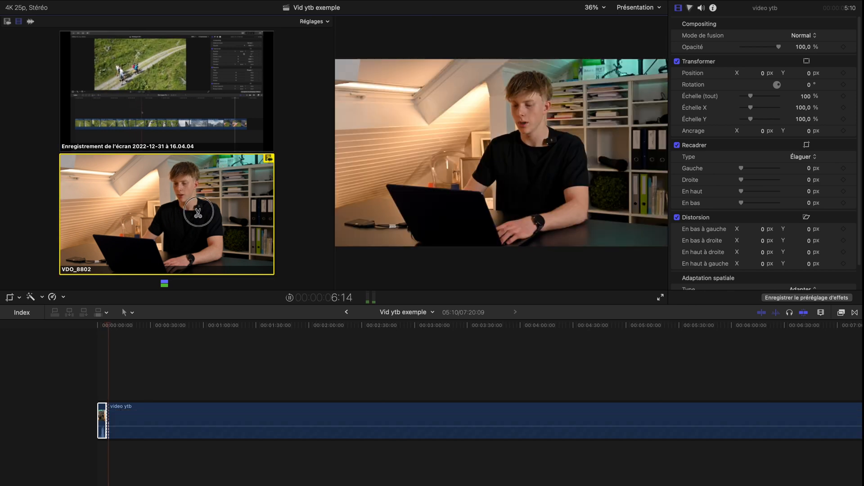
{"action": "left_click", "coordinate": [199, 80]}
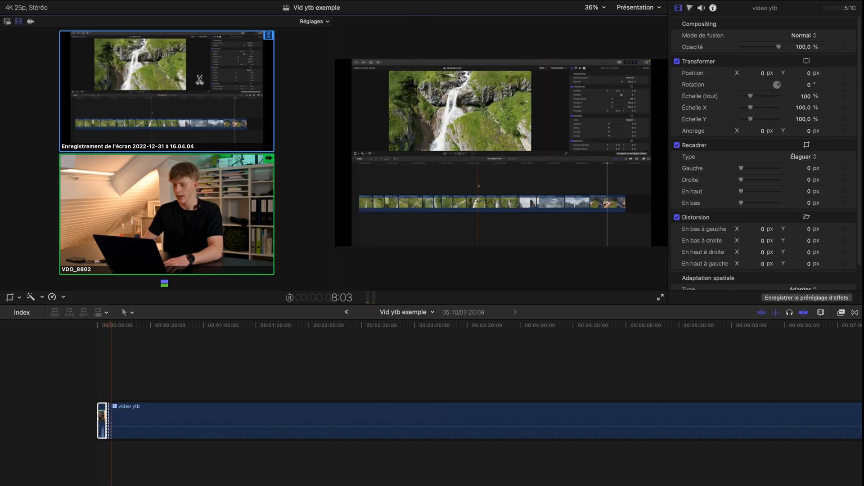
{"action": "left_click", "coordinate": [188, 218]}
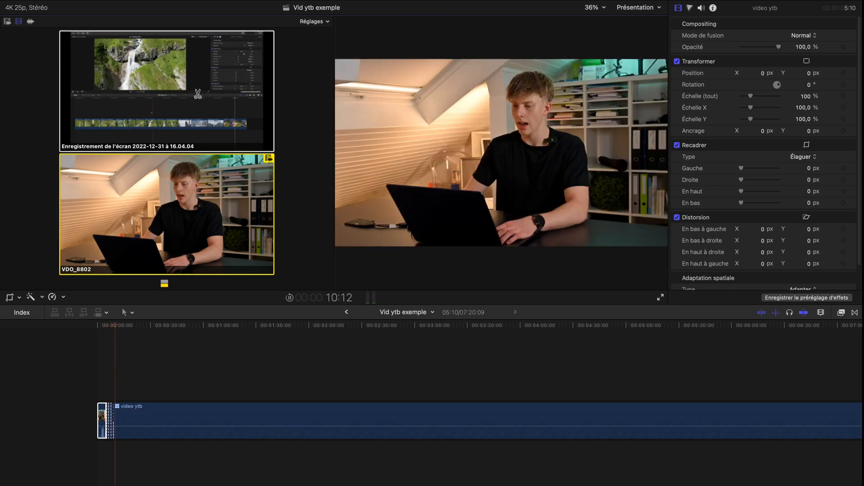
{"action": "left_click", "coordinate": [198, 93]}
{"action": "key", "text": "space"}
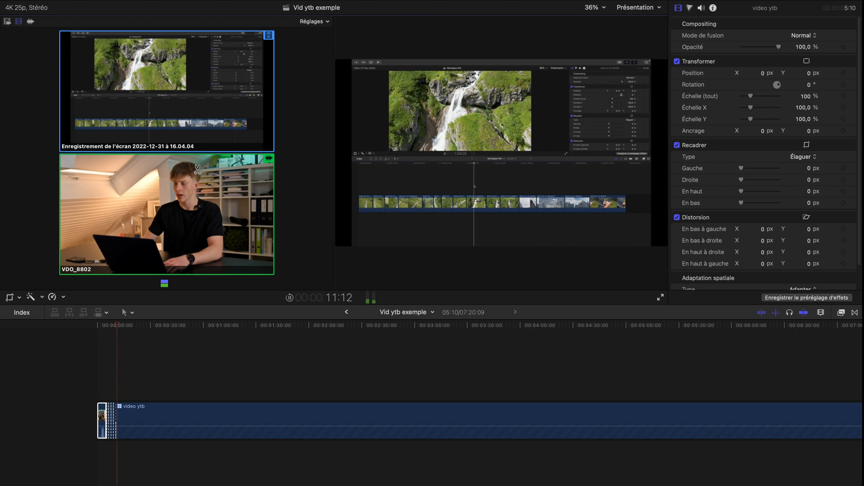
Open the video ytb multicam clip from the timeline in the angle editor with both angles fully in view
{"action": "left_click", "coordinate": [114, 395]}
{"action": "key", "text": "super+equal"}
{"action": "key", "text": "1"}
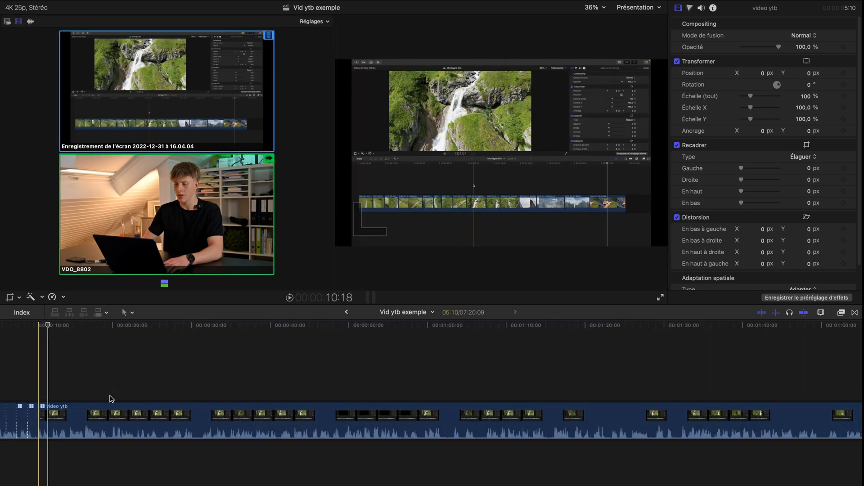
{"action": "scroll", "coordinate": [92, 395], "scroll_direction": "left", "scroll_amount": 3}
{"action": "key", "text": "2"}
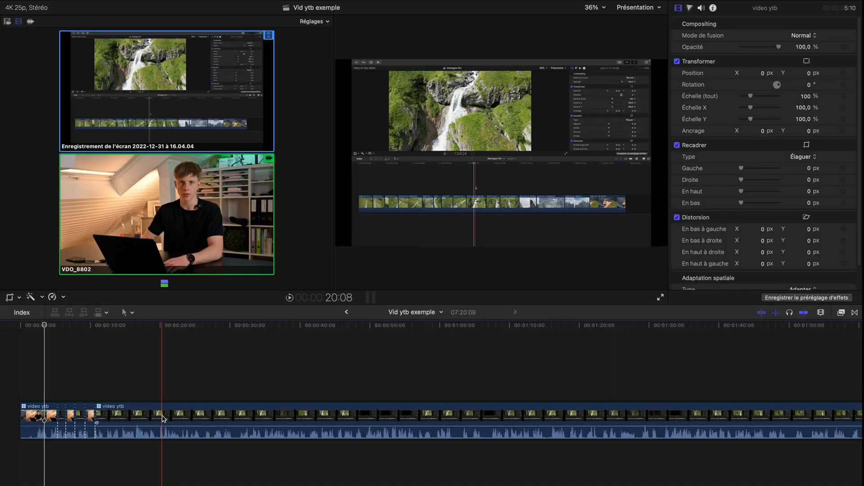
{"action": "double_click", "coordinate": [160, 416]}
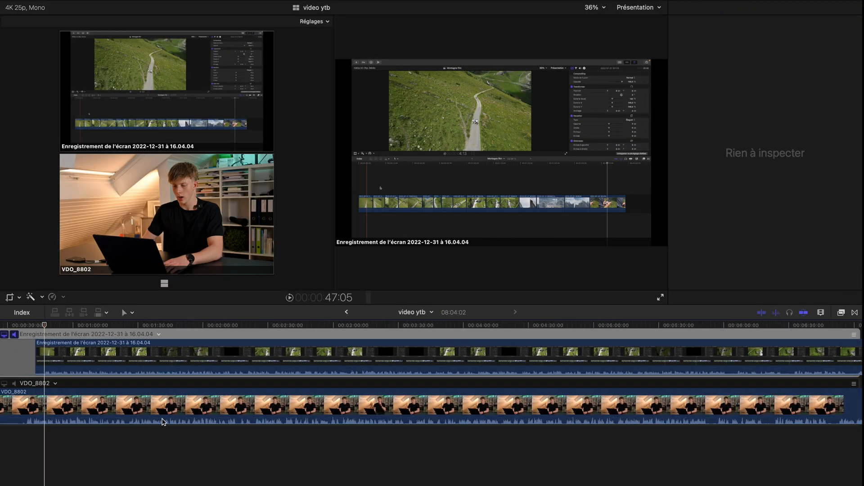
{"action": "key", "text": "shift+z"}
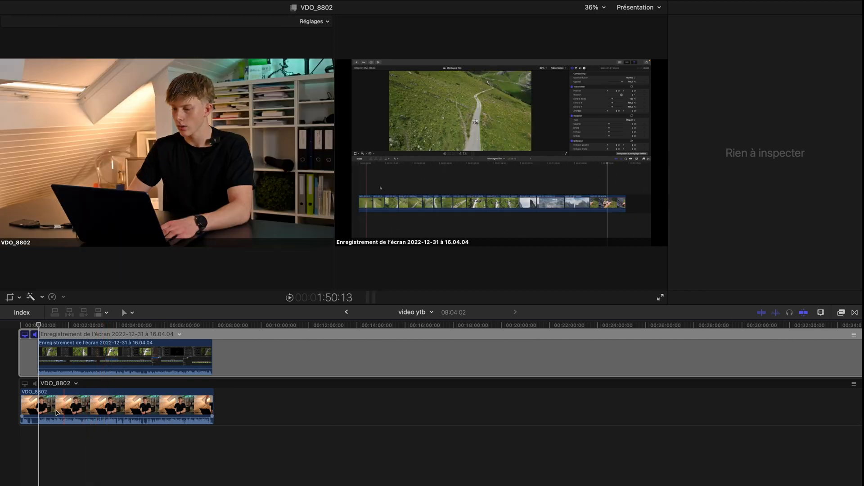
Apply the 01 video effect to the VDO_8802 clip in the angle editor
{"action": "left_click", "coordinate": [83, 403]}
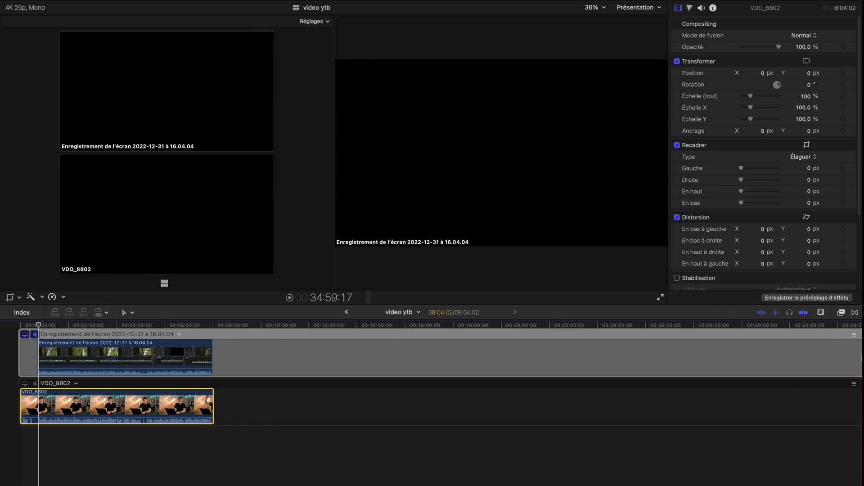
{"action": "key", "text": "super+5"}
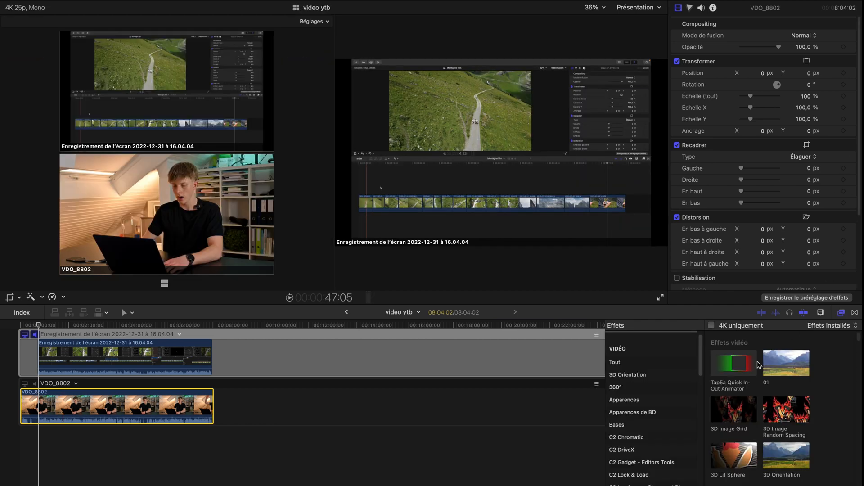
{"action": "left_click_drag", "start_coordinate": [781, 369], "coordinate": [139, 405]}
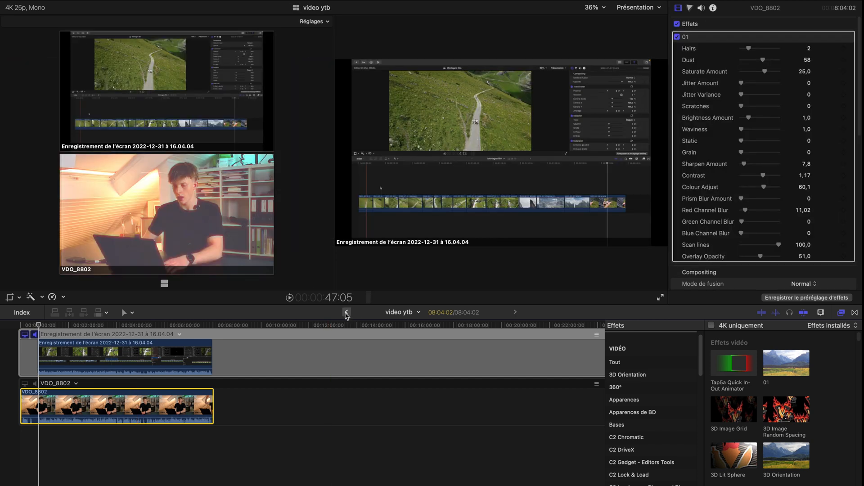
Return to the Vid ytb exemple project and check how the effect appears across the angle cuts
{"action": "left_click", "coordinate": [346, 312]}
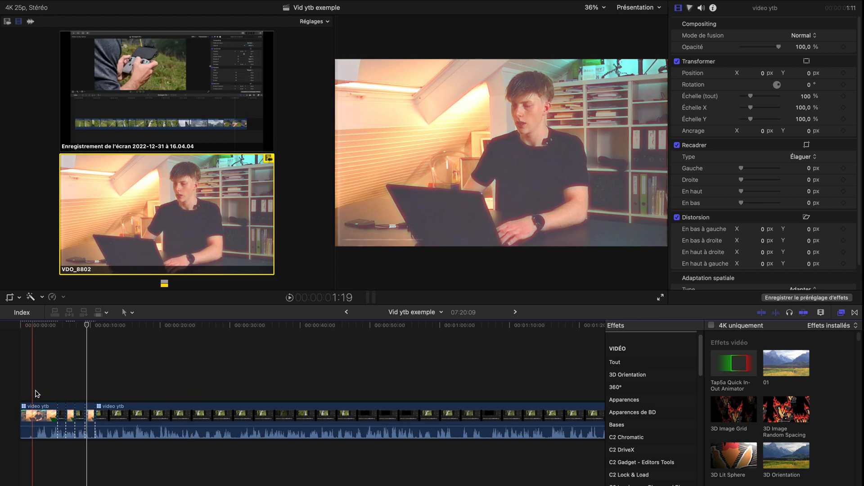
{"action": "left_click", "coordinate": [58, 397]}
{"action": "left_click", "coordinate": [62, 409]}
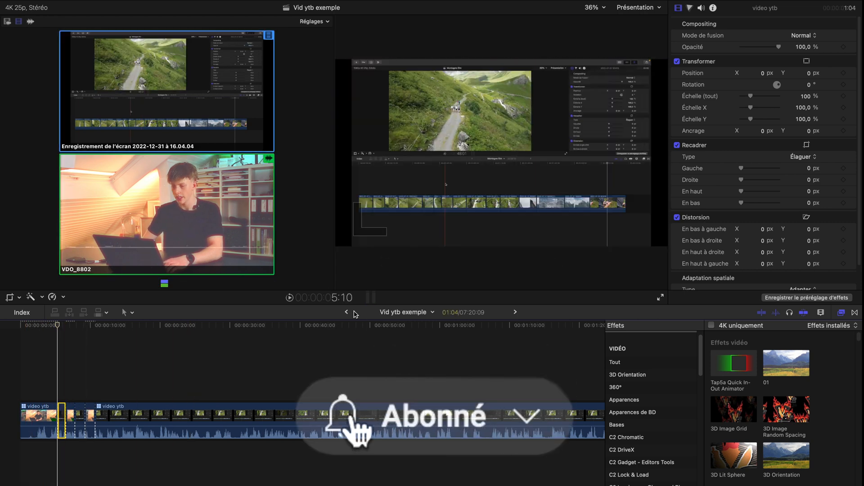
Reopen the multicam clip, disable the 01 effect on VDO_8802, and lower that clip's opacity to 26.05%
{"action": "left_click", "coordinate": [515, 312]}
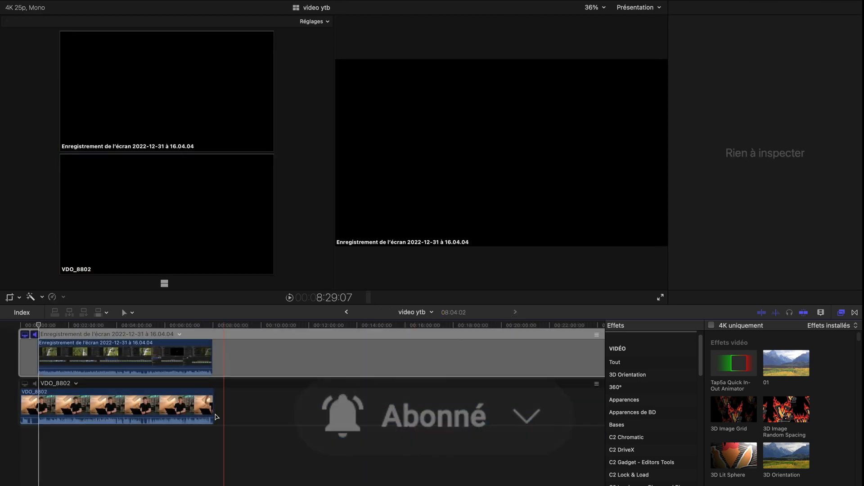
{"action": "left_click", "coordinate": [164, 403]}
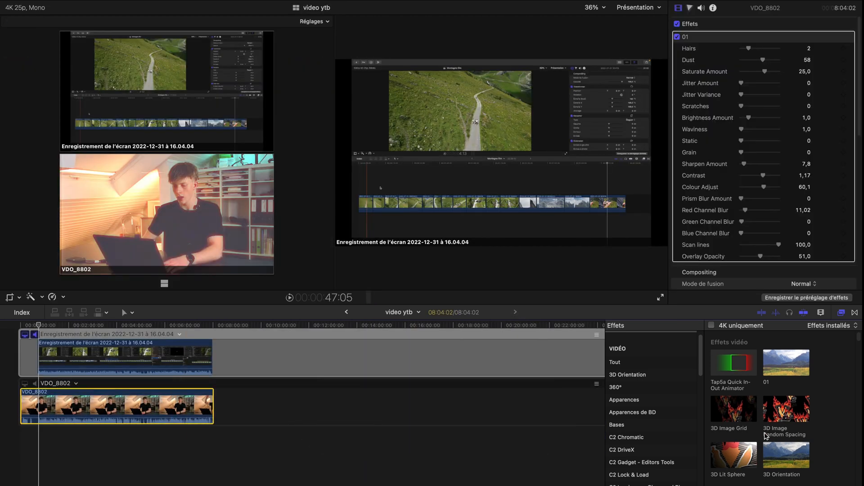
{"action": "scroll", "coordinate": [766, 434], "scroll_direction": "down", "scroll_amount": 1}
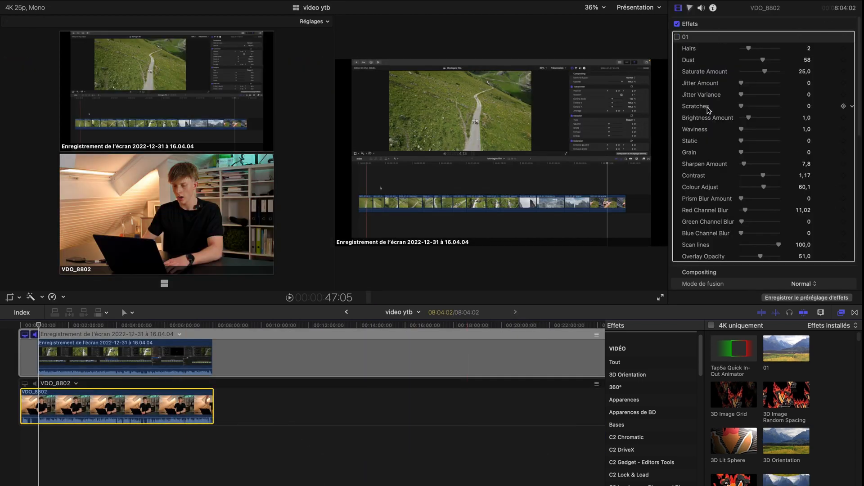
{"action": "scroll", "coordinate": [730, 190], "scroll_direction": "down", "scroll_amount": 5}
{"action": "left_click_drag", "start_coordinate": [779, 190], "coordinate": [751, 189]}
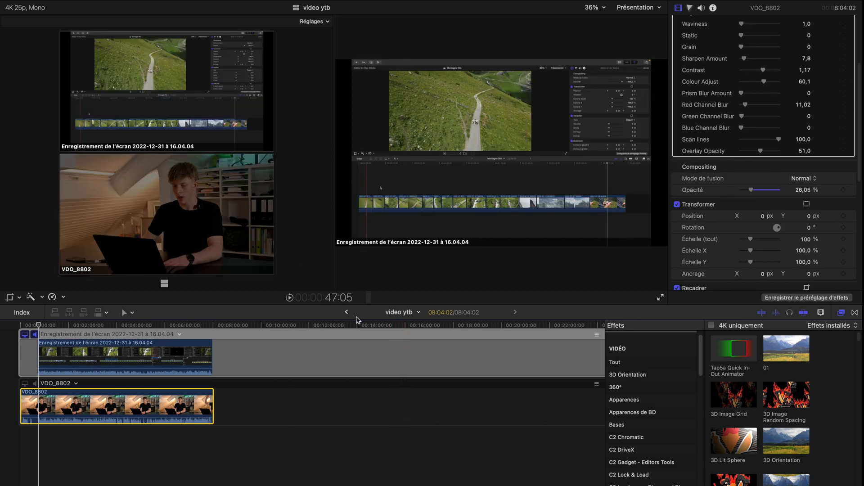
Return to the Vid ytb exemple project and check the reduced opacity on the VDO_8802 segments
{"action": "left_click", "coordinate": [348, 312]}
{"action": "left_click", "coordinate": [52, 384]}
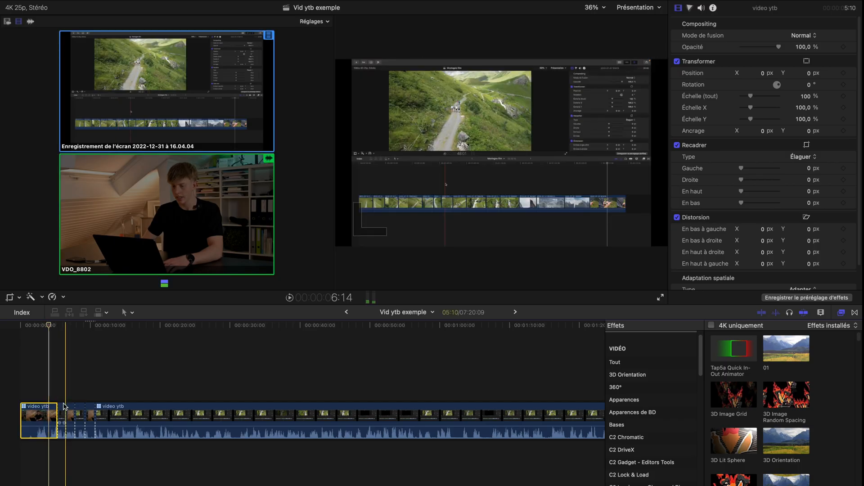
{"action": "left_click", "coordinate": [71, 418]}
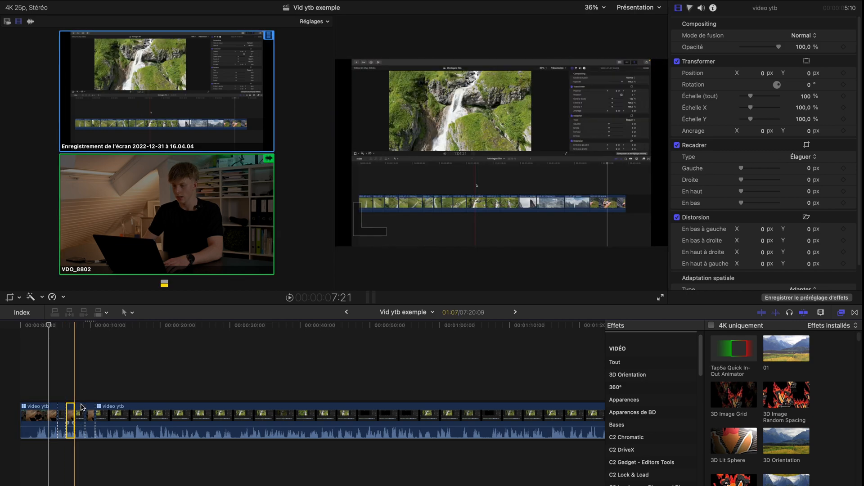